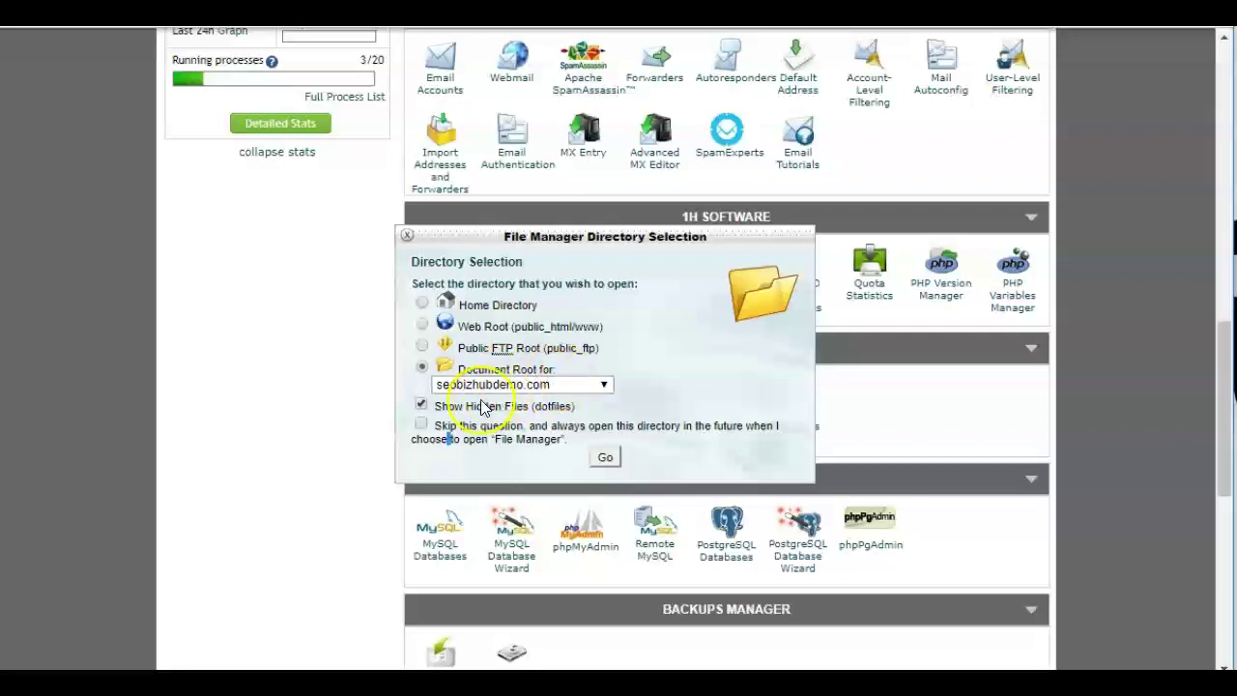
- Open the document root of seobizhubdemo.com with hidden files shown and try to rename .htaccess to .htaccess.bak
click(606, 460)
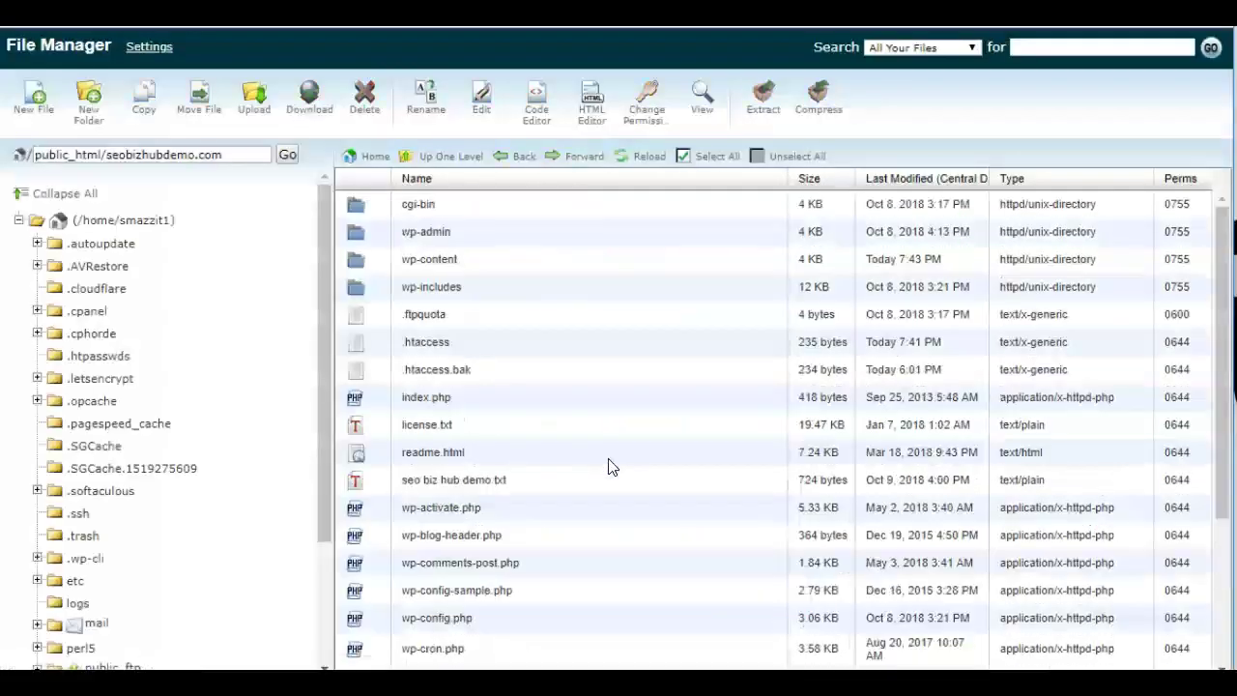
click(357, 346)
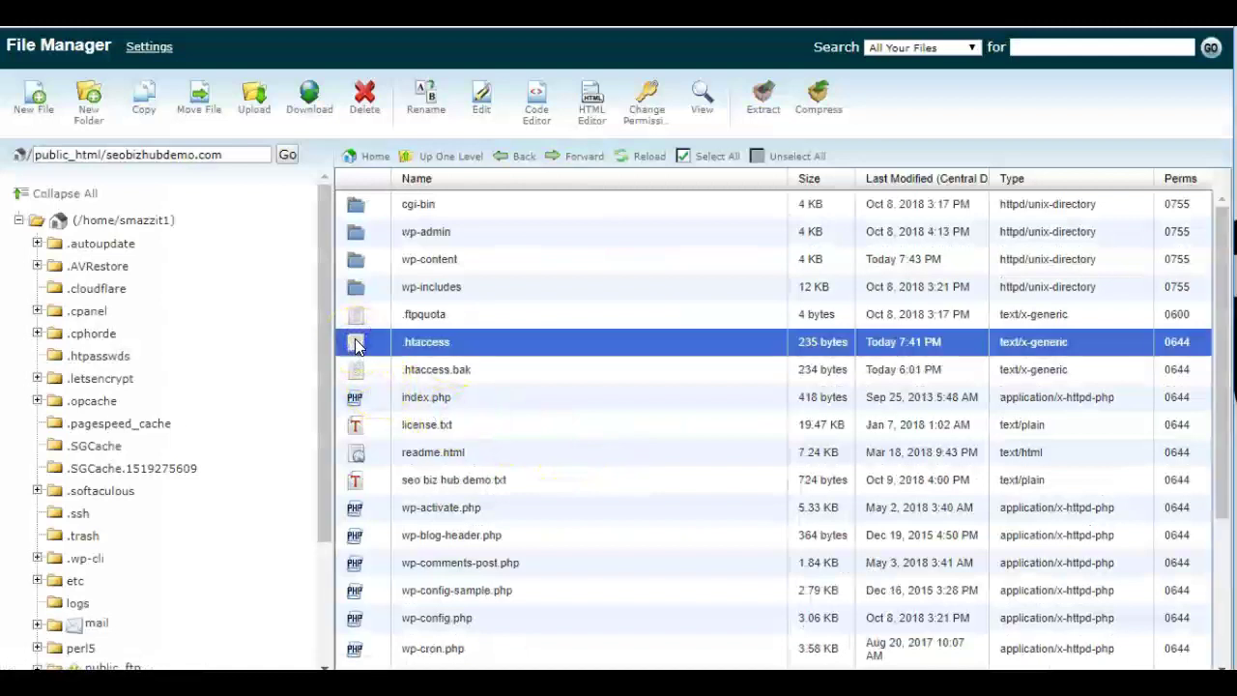
click(465, 346)
click(455, 344)
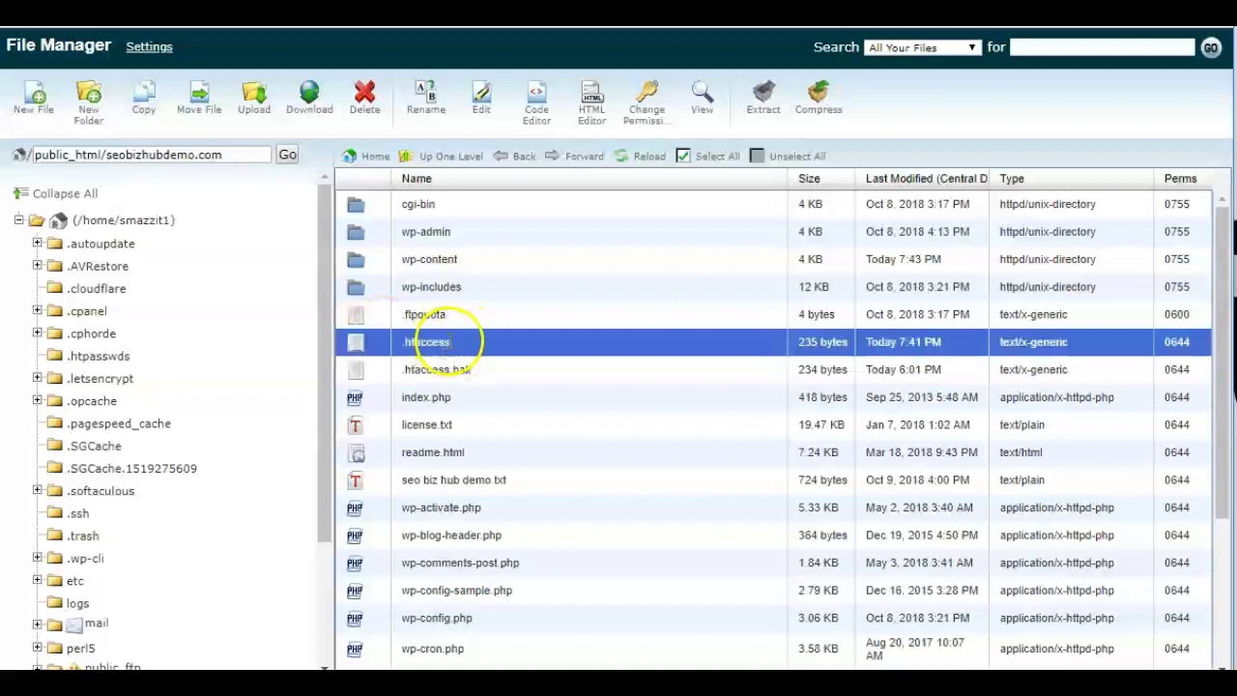
click(456, 346)
click(457, 348)
click(459, 350)
click(457, 349)
click(443, 344)
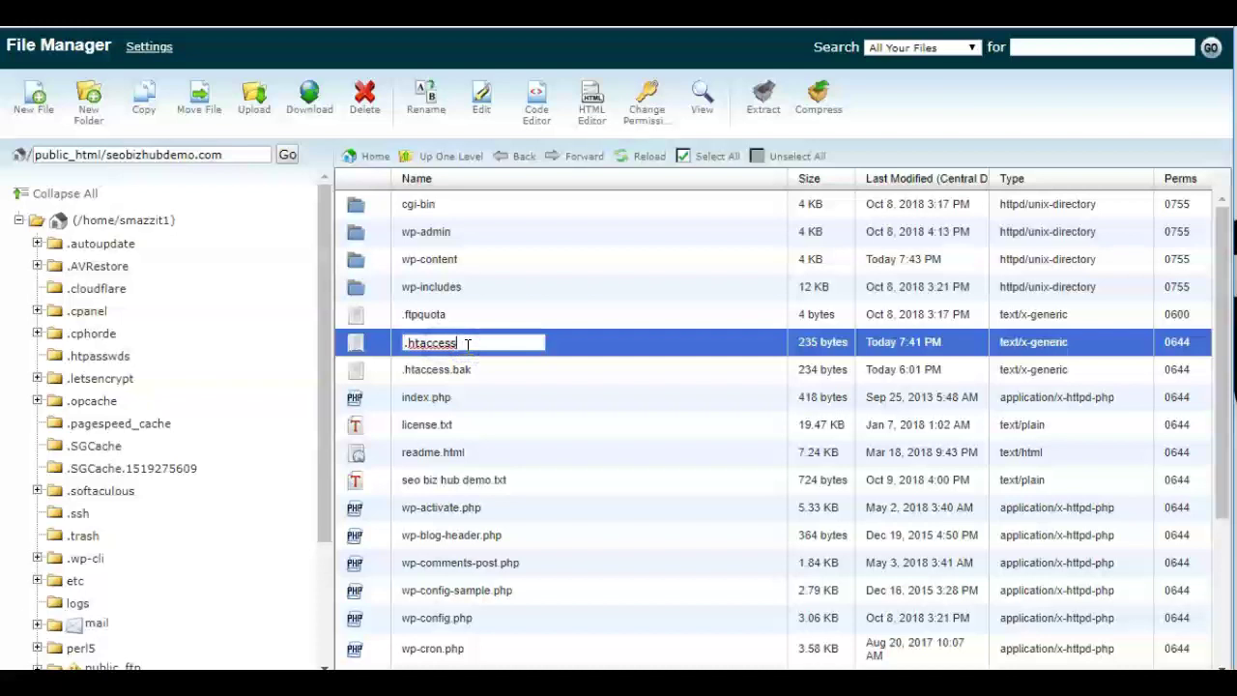
text(.bak)
key(Return)
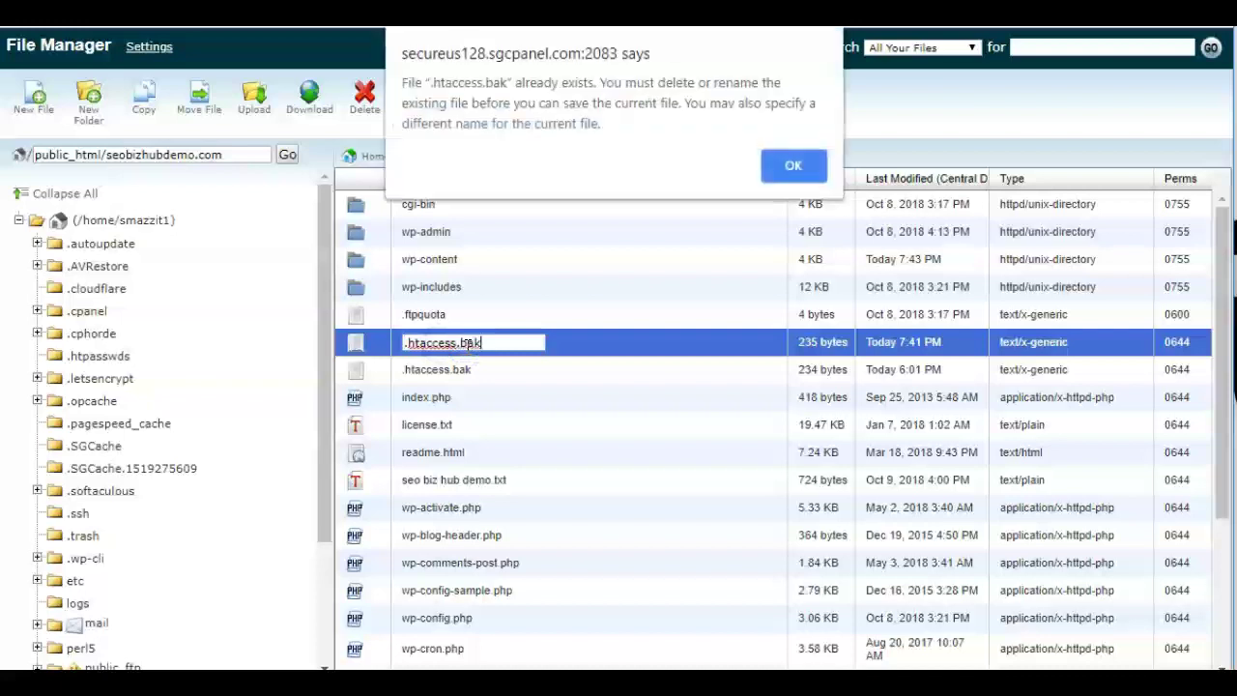
click(793, 164)
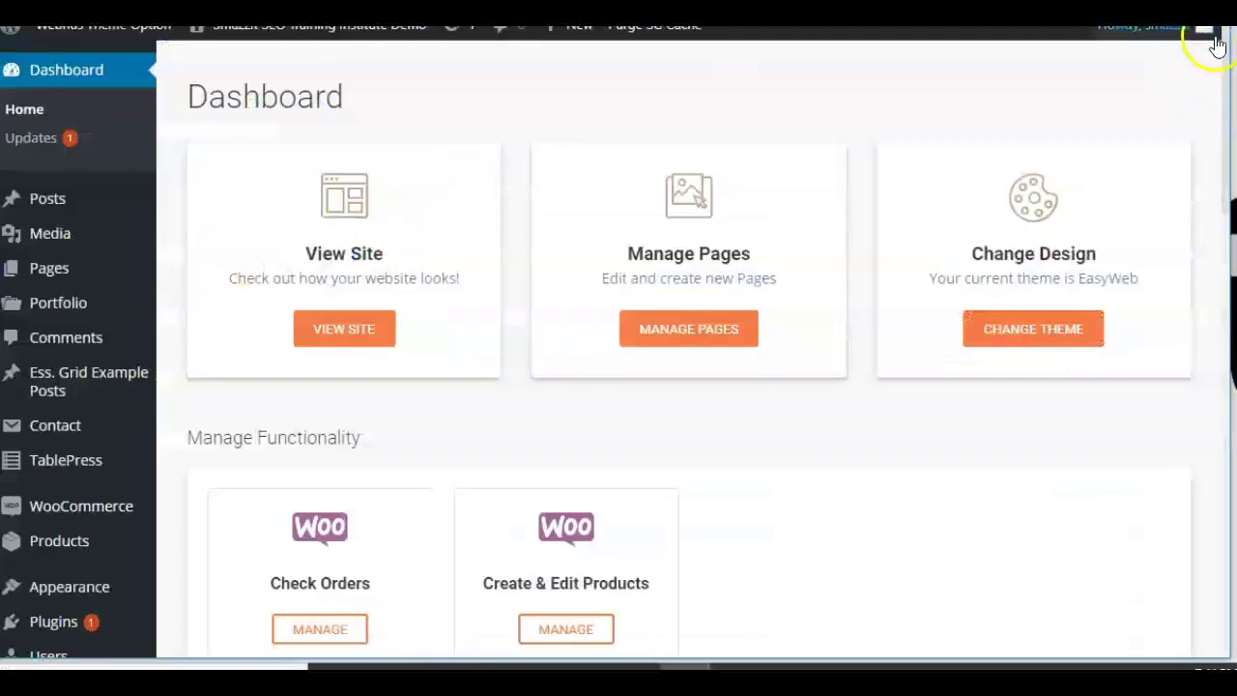
- Switch to the WordPress dashboard and re-save the permalink settings with the existing options
mouse_move(1208, 33)
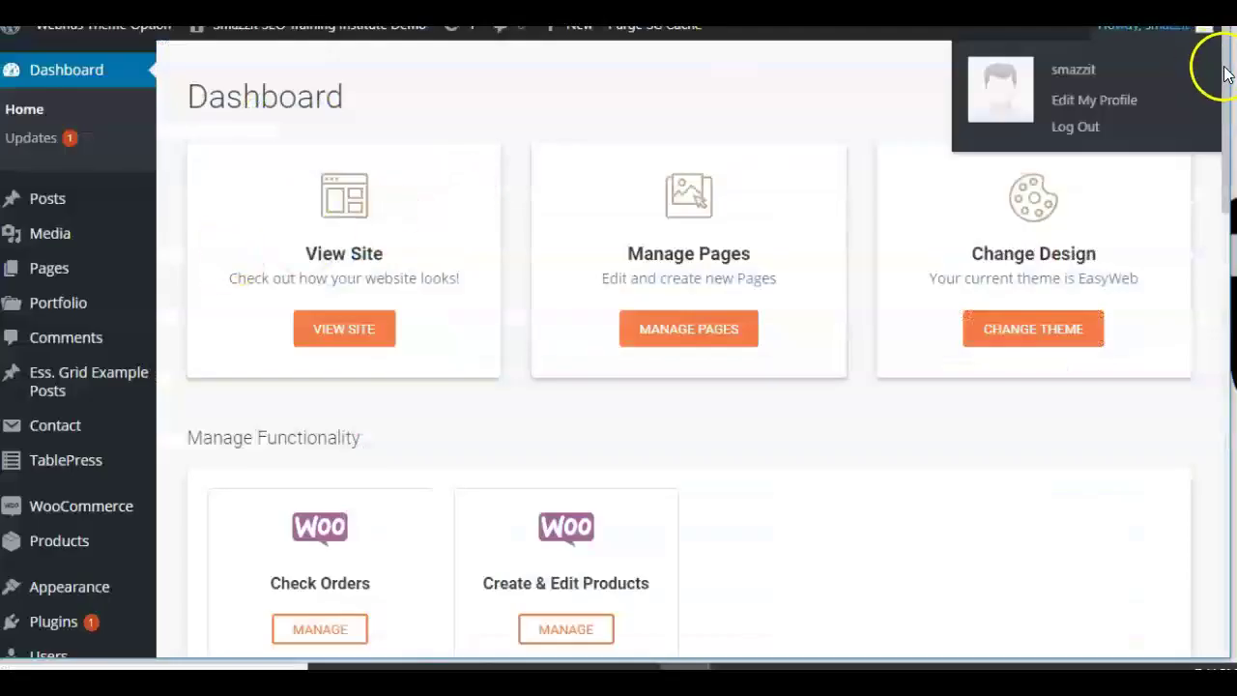
drag(1227, 77, 1232, 225)
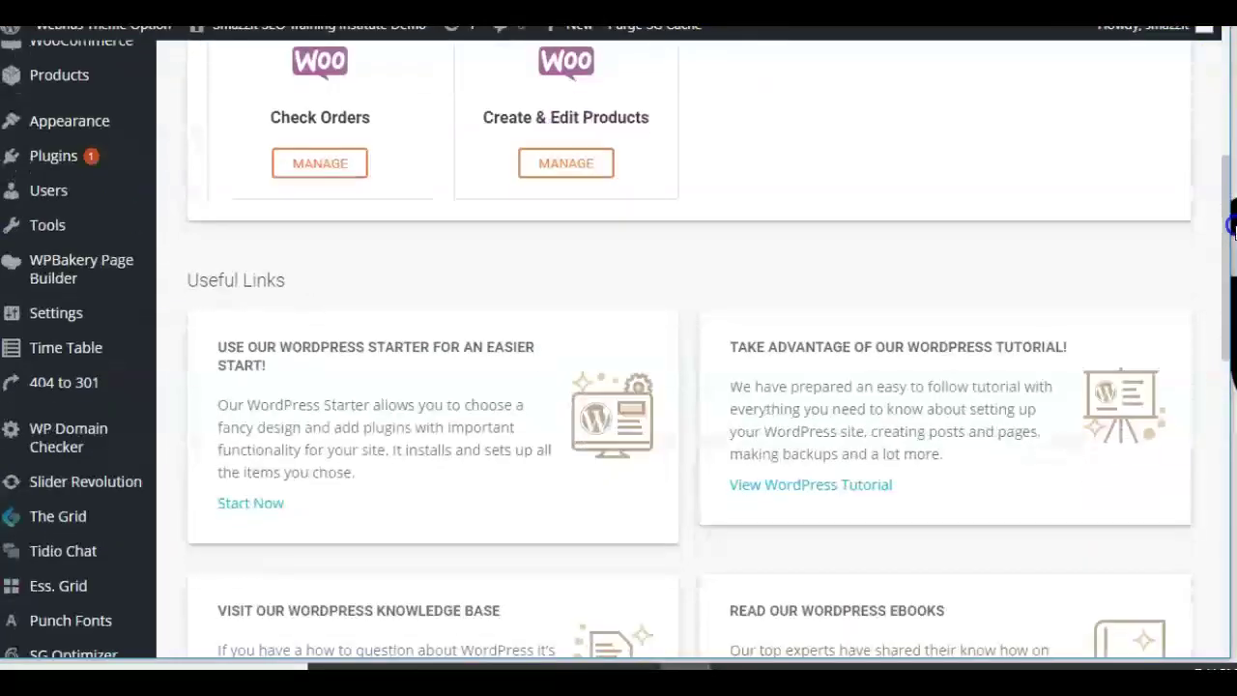
mouse_move(87, 317)
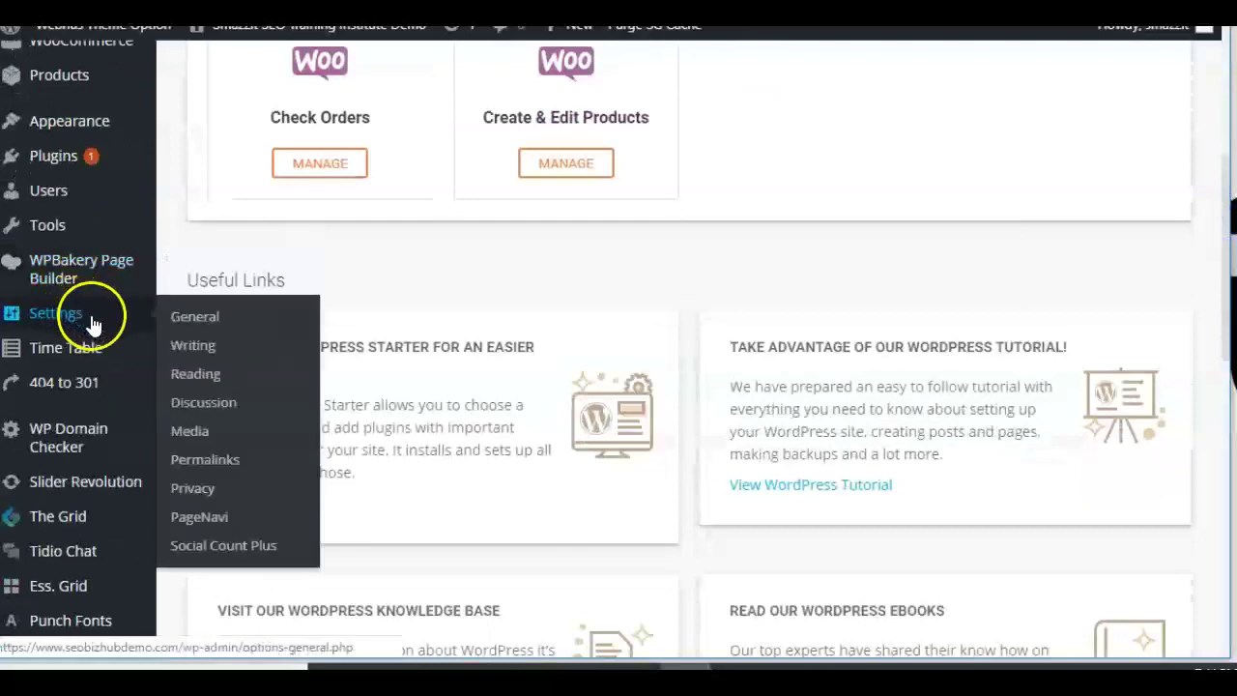
click(206, 469)
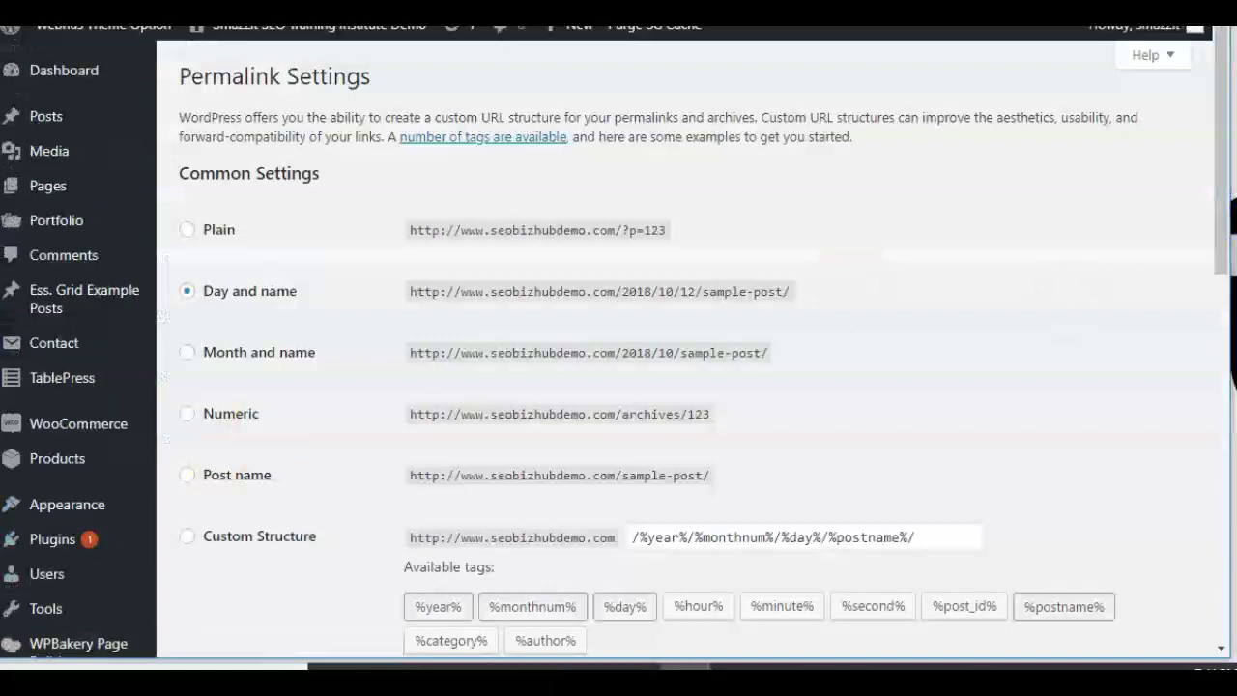
drag(1220, 83, 1215, 436)
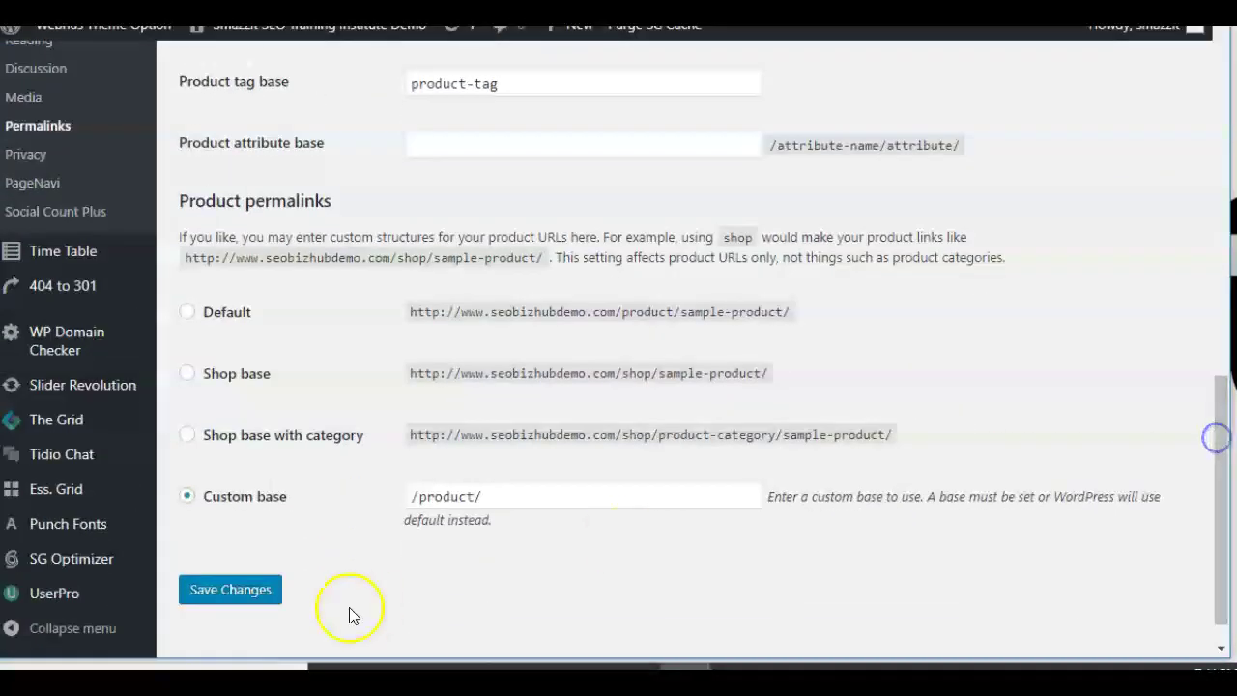
click(249, 599)
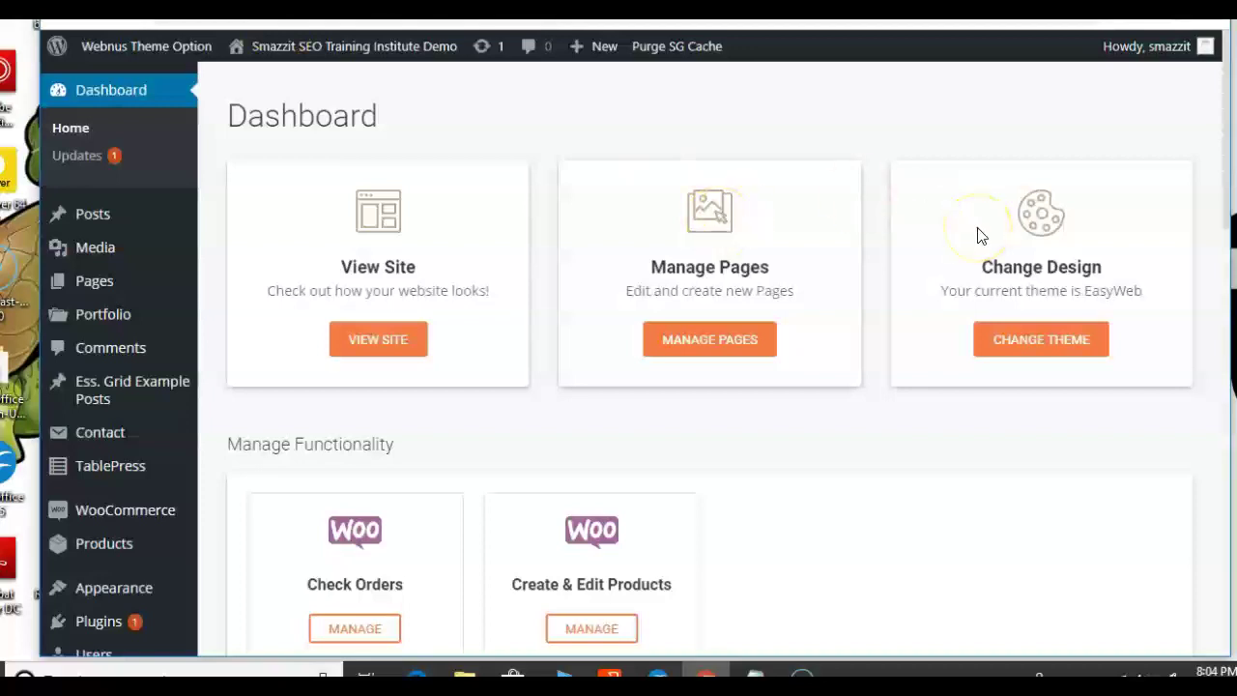
- Open the list of installed plugins in the WordPress dashboard and look through it
drag(1227, 138, 1228, 212)
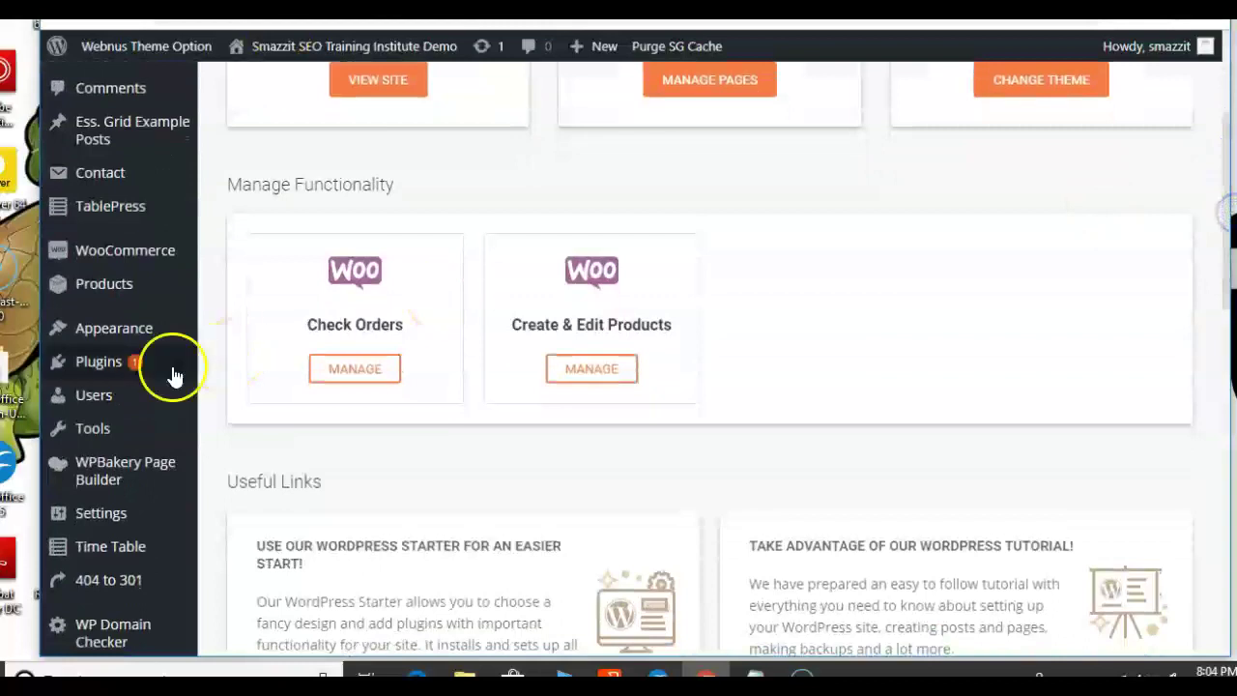
mouse_move(118, 375)
click(234, 369)
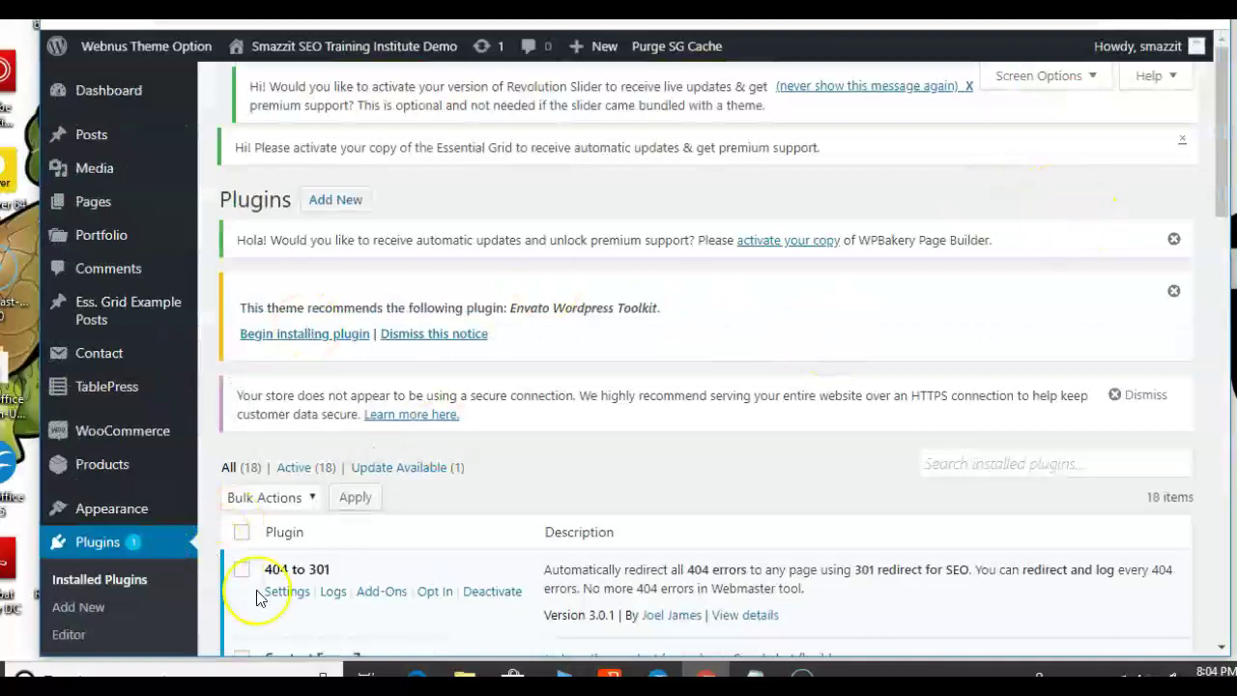
drag(1220, 146, 1227, 333)
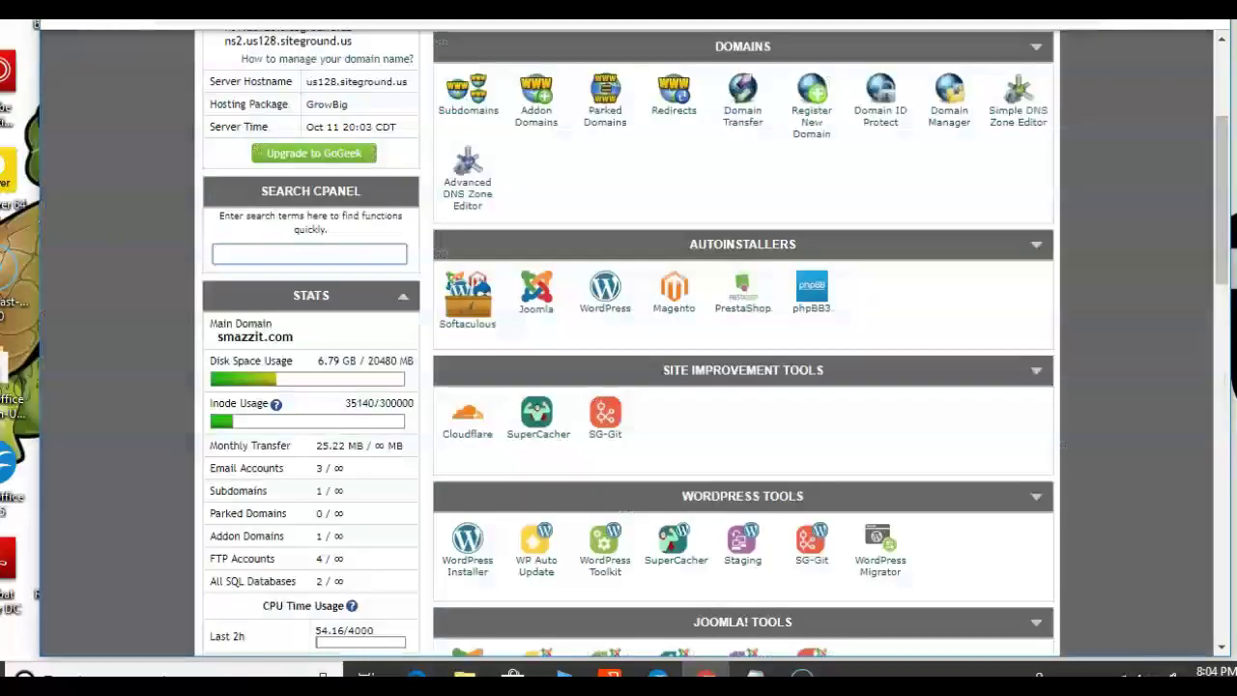
- Switch to cPanel, open the seobizhubdemo.com document root in File Manager and go into the wp-content folder
drag(1217, 194, 1217, 357)
click(461, 539)
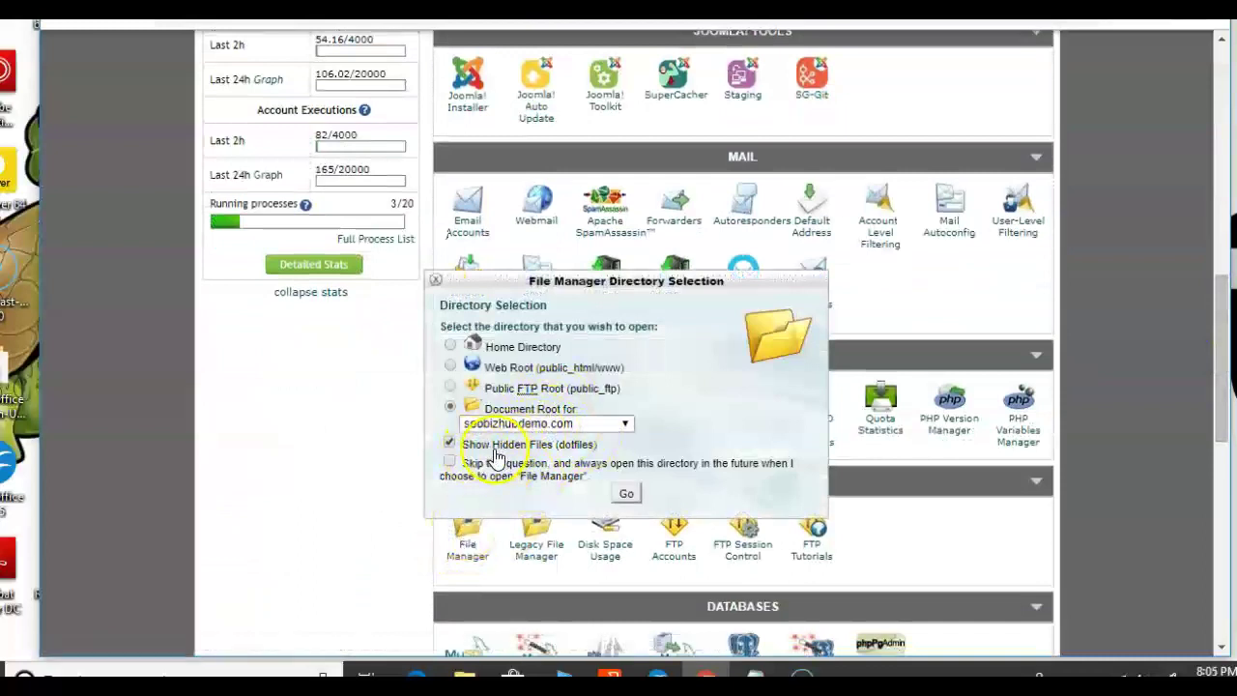
click(628, 493)
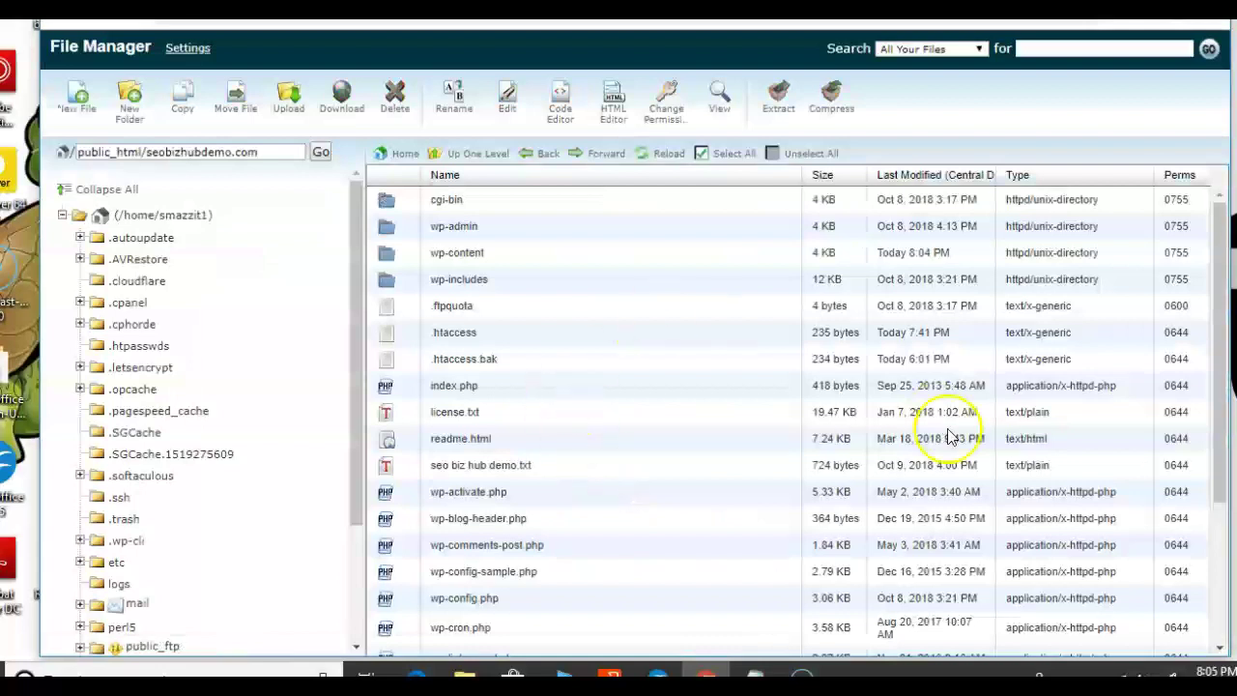
drag(1224, 310, 1223, 365)
drag(356, 318, 348, 400)
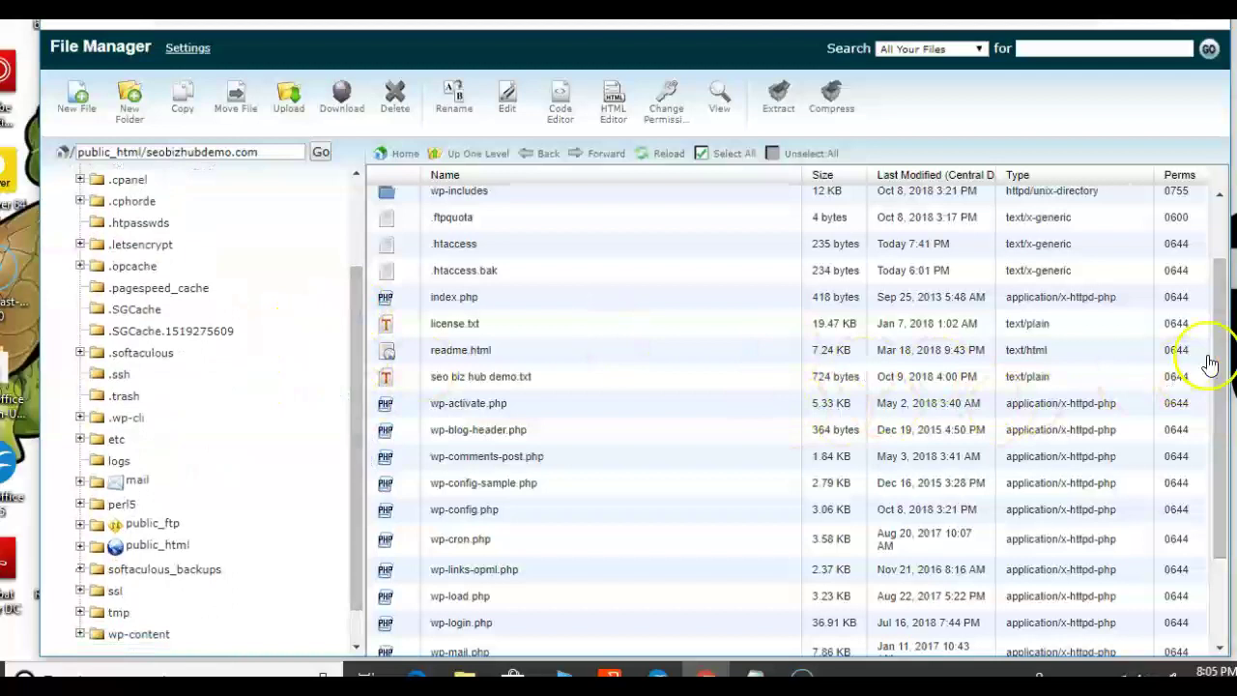
drag(1220, 325, 1214, 277)
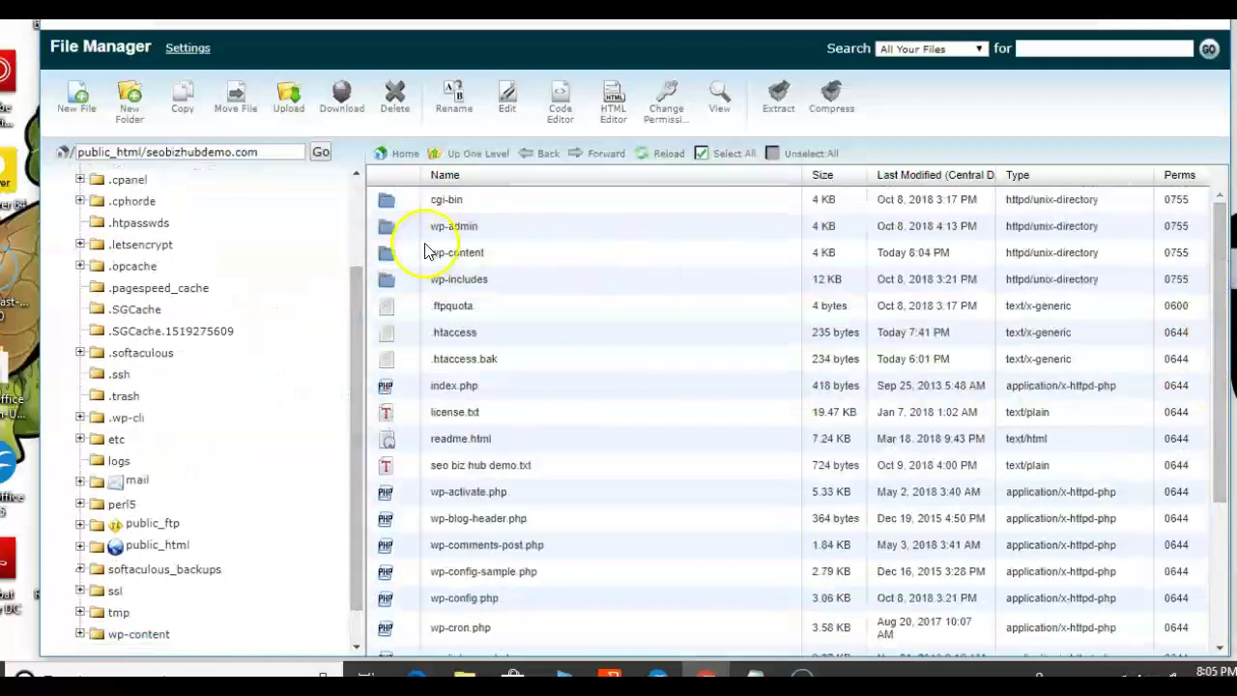
click(397, 263)
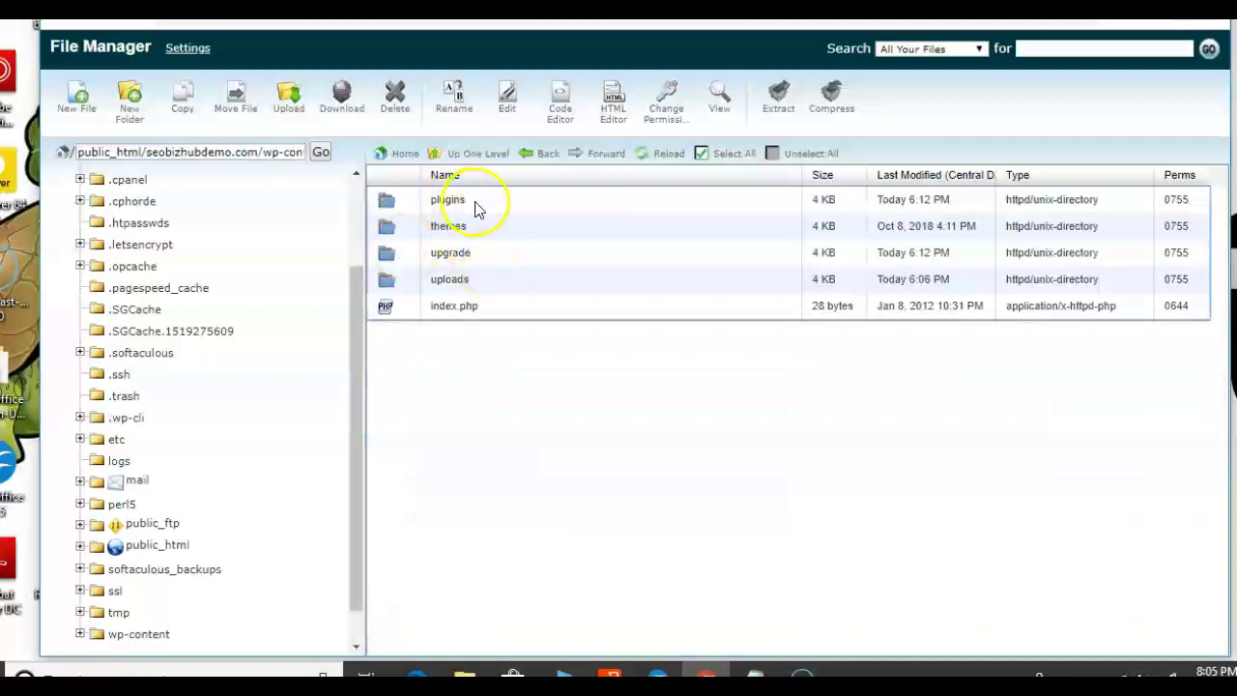
- Rename the plugins folder inside wp-content to plugins.deactivate
click(467, 201)
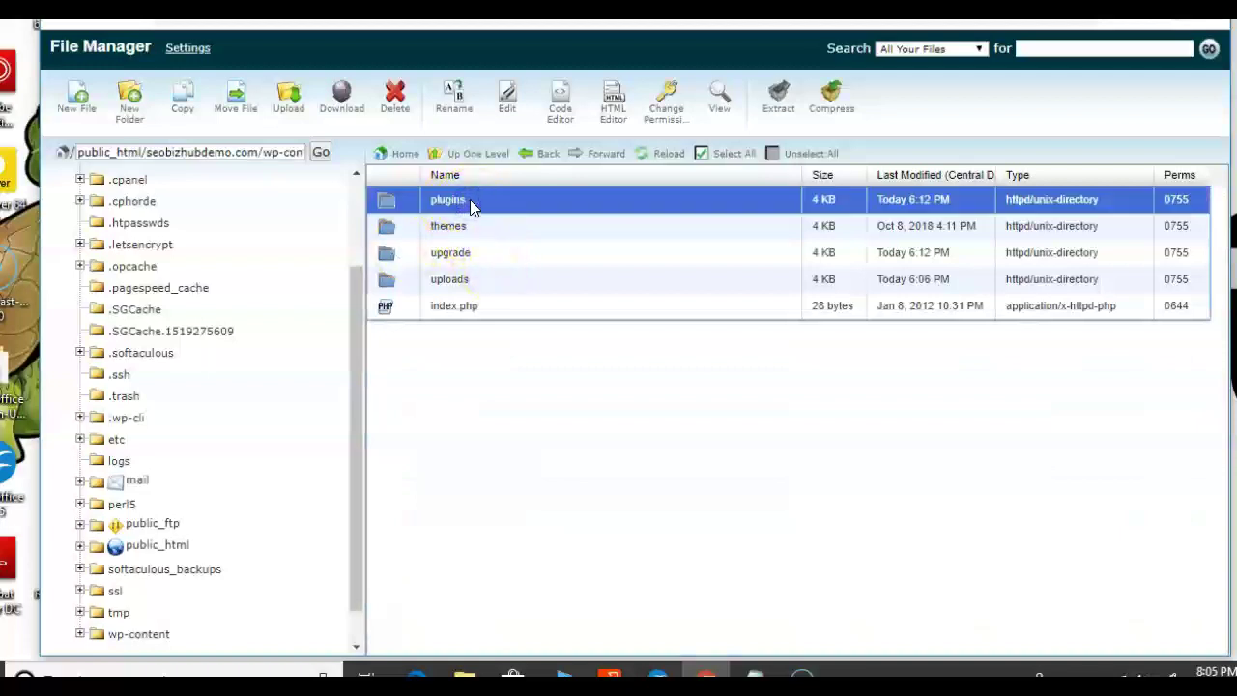
click(470, 200)
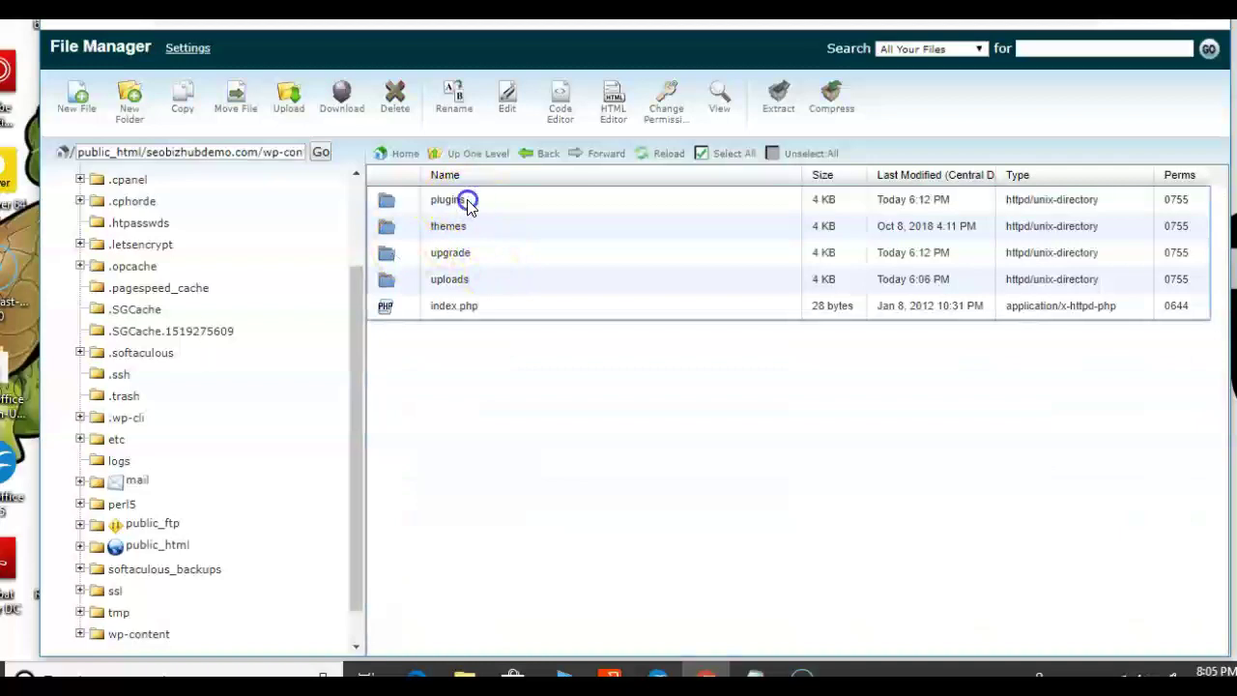
click(469, 202)
click(470, 201)
click(471, 201)
click(471, 200)
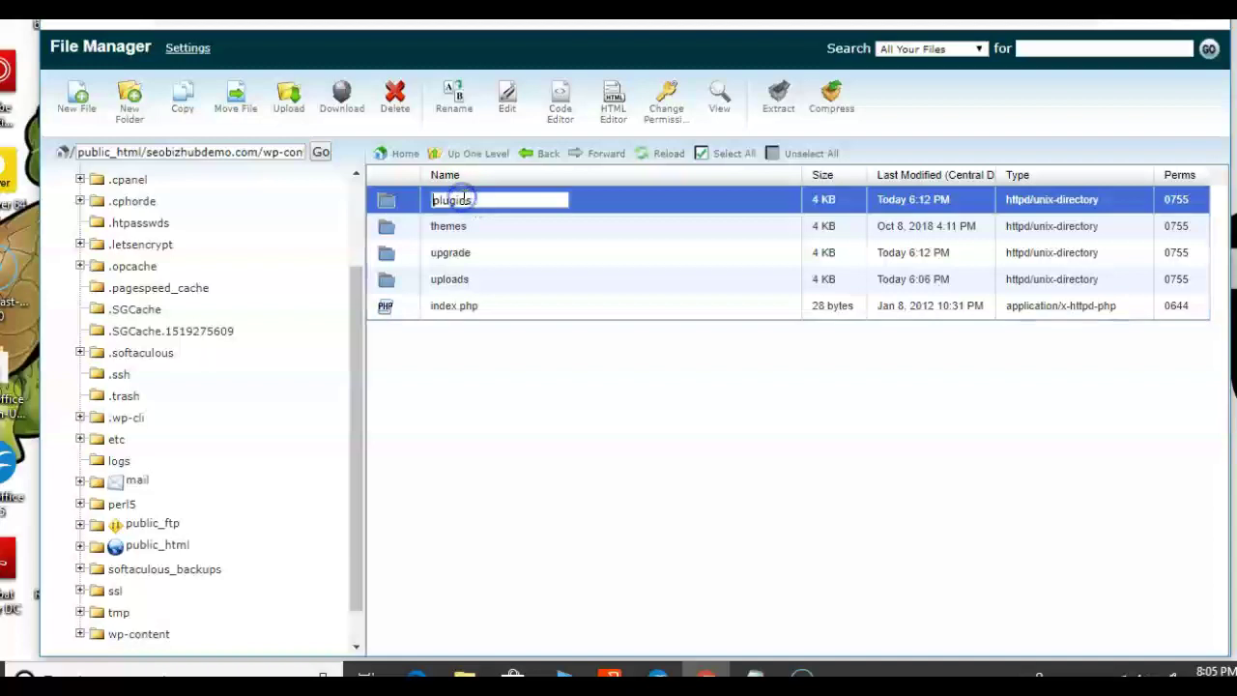
click(477, 200)
text(.deactivate)
key(Return)
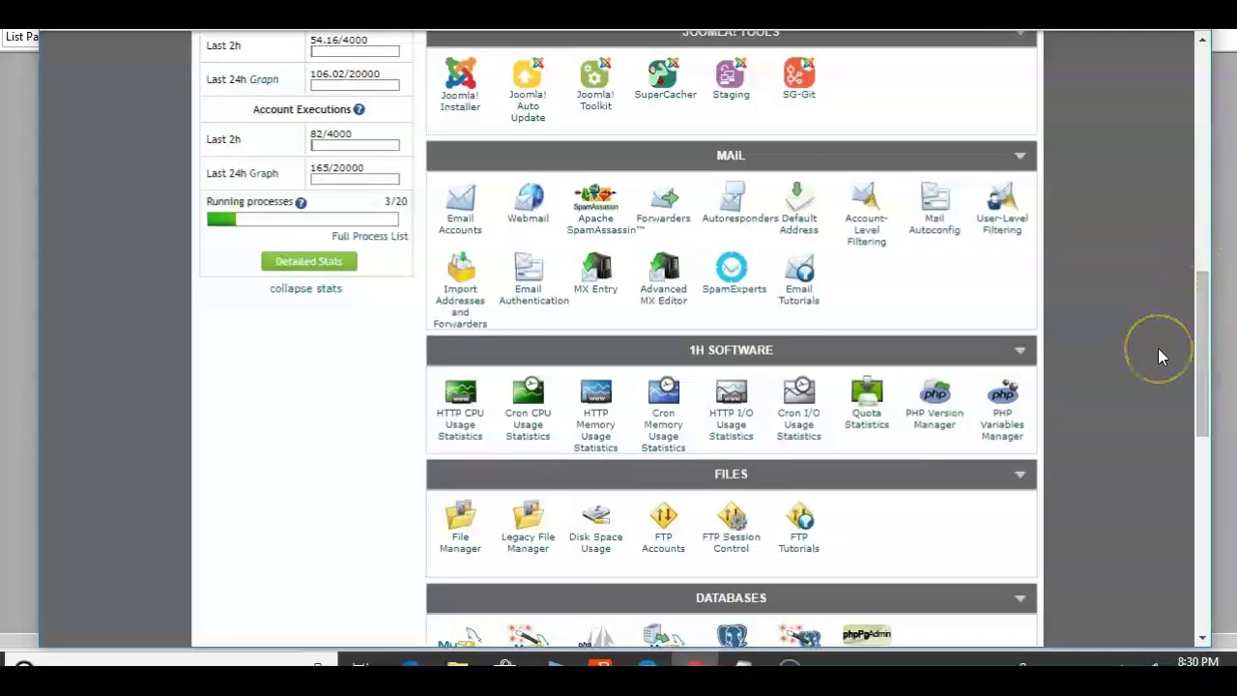
- From cPanel's File Manager, open wp-config.php in the seobizhubdemo.com document root for editing with the utf-8 encoding
drag(1203, 329, 1203, 379)
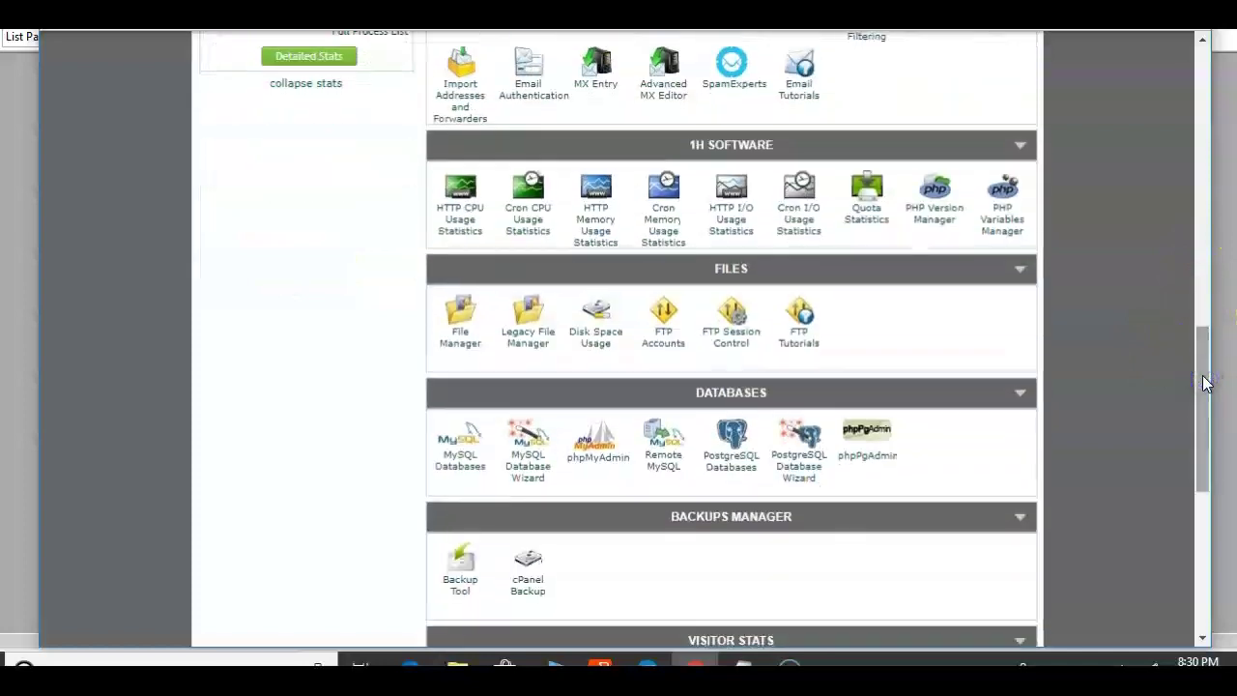
click(460, 314)
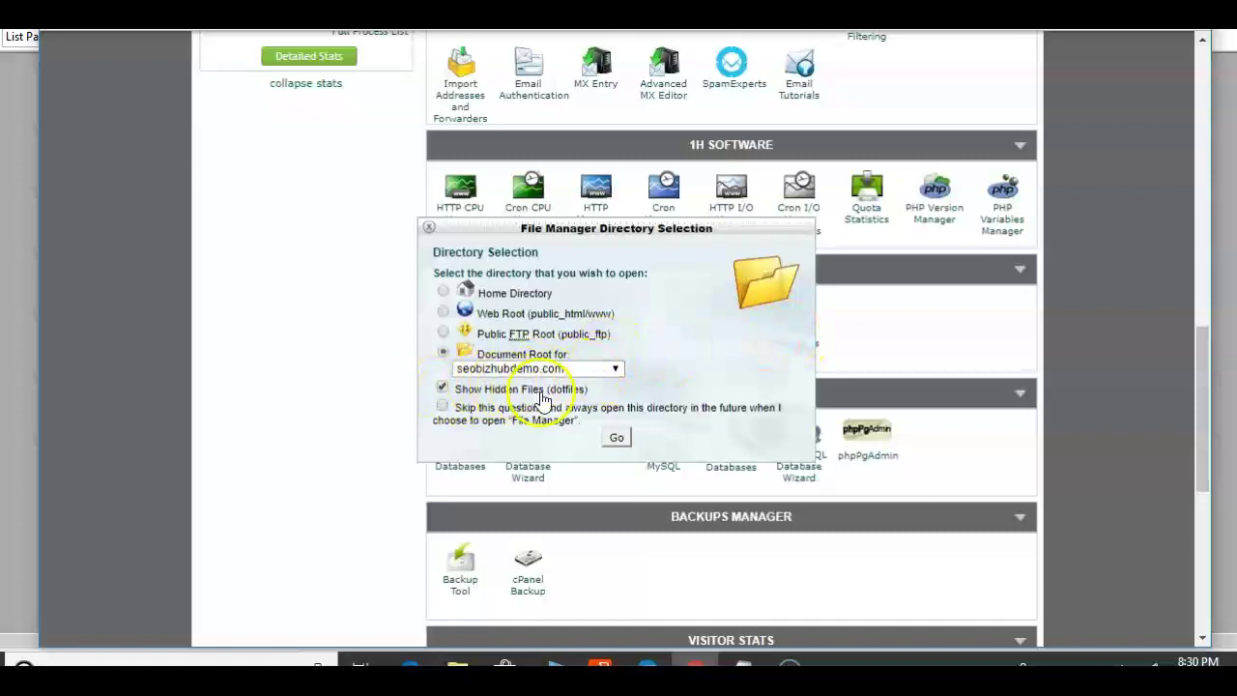
click(620, 437)
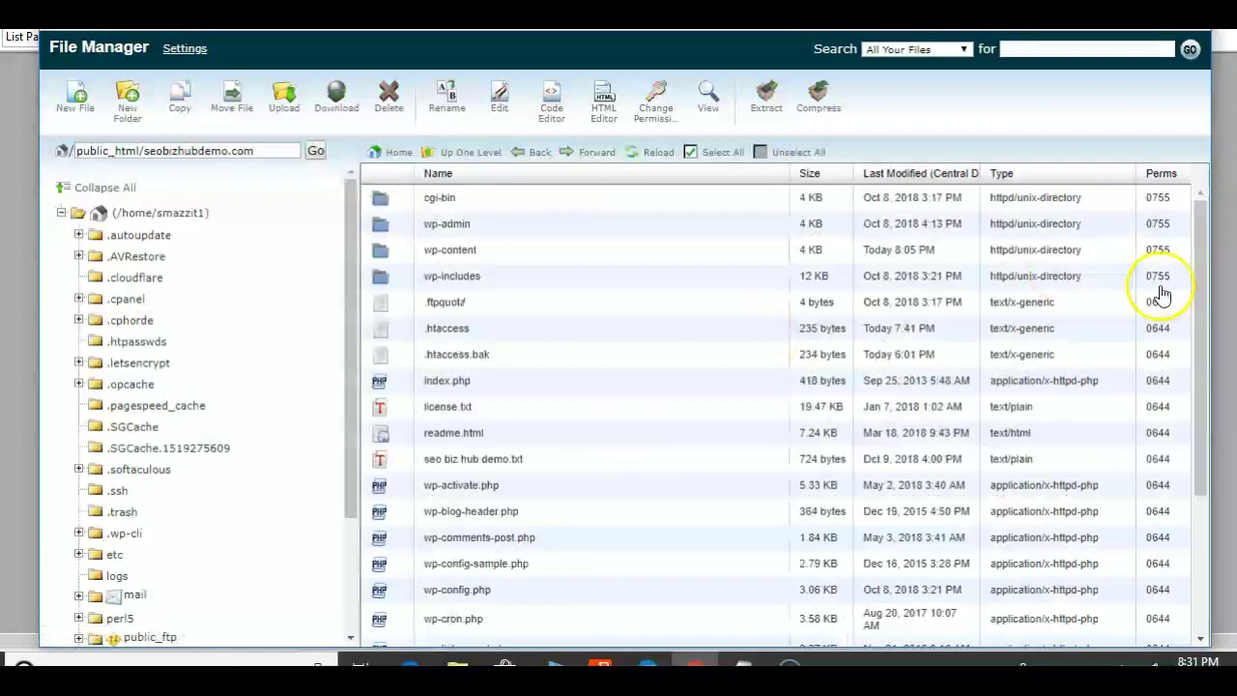
drag(1204, 261, 1209, 353)
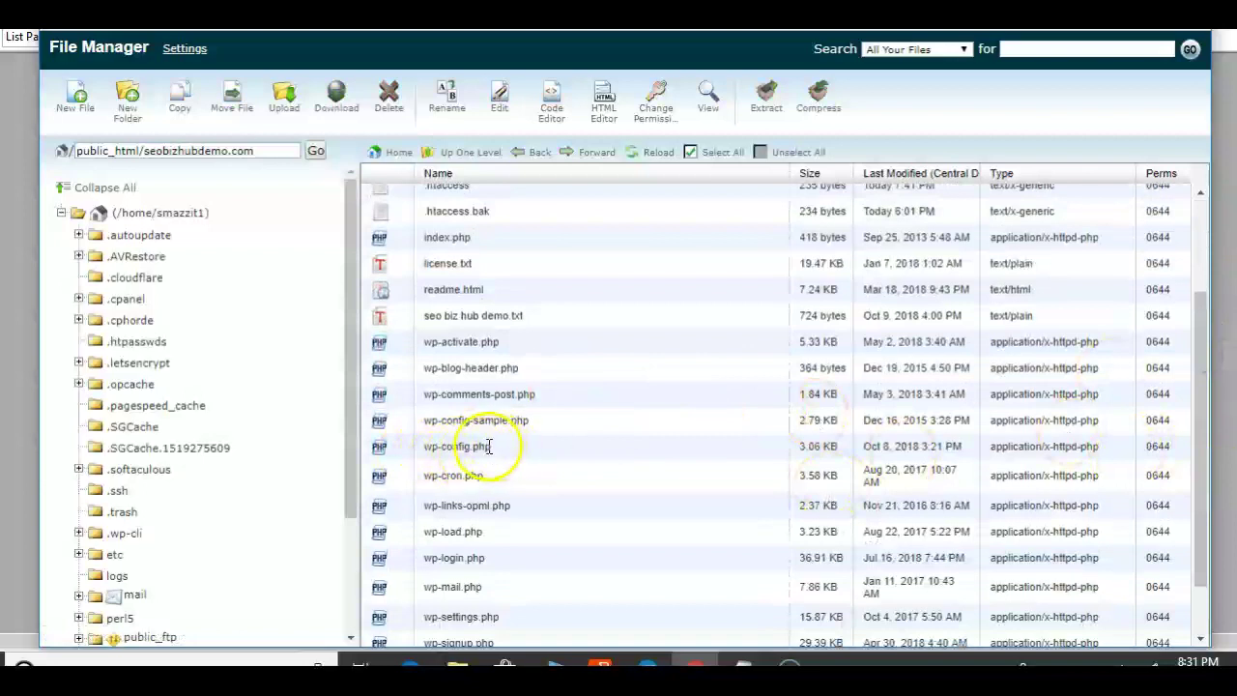
click(380, 451)
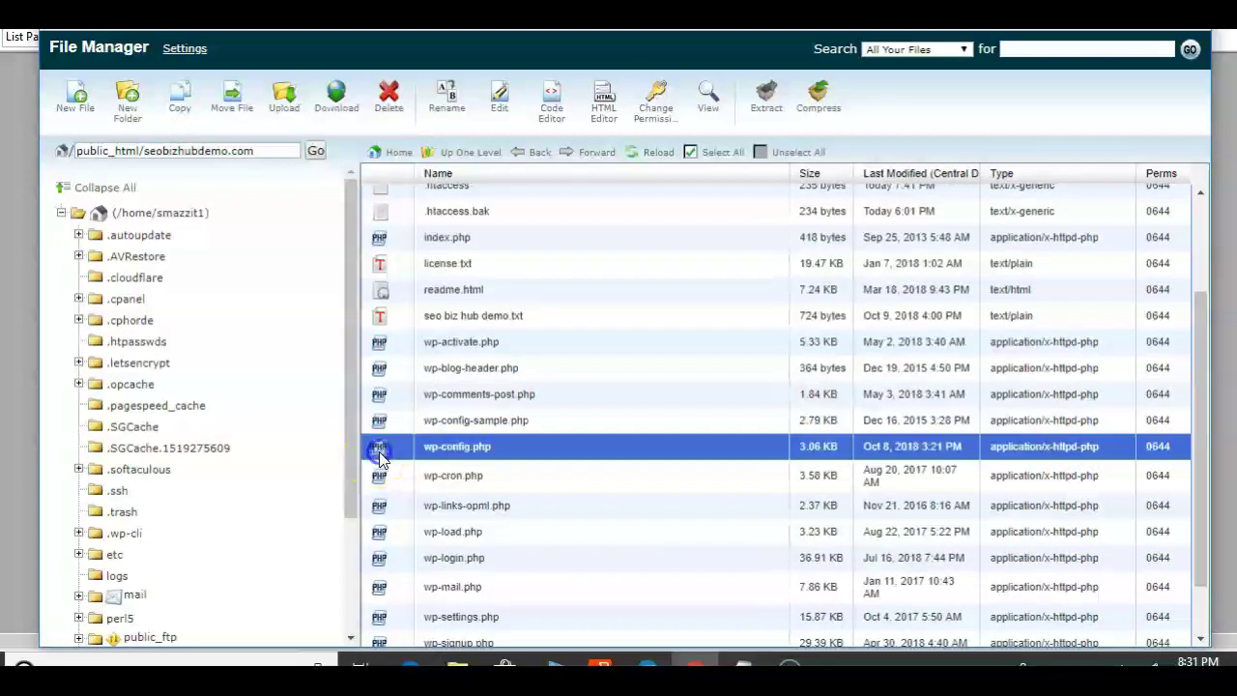
click(499, 102)
click(801, 489)
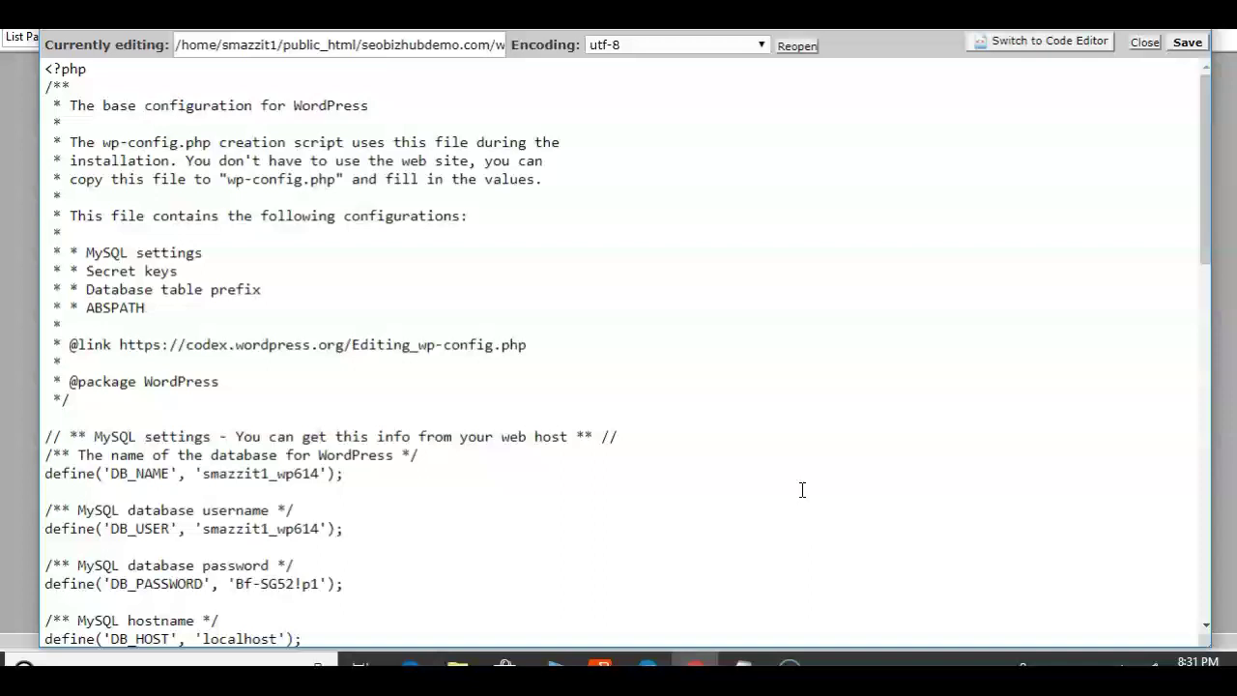
- Set WP_MEMORY_LIMIT to 256M in wp-config.php and save the file
drag(1207, 85, 1192, 473)
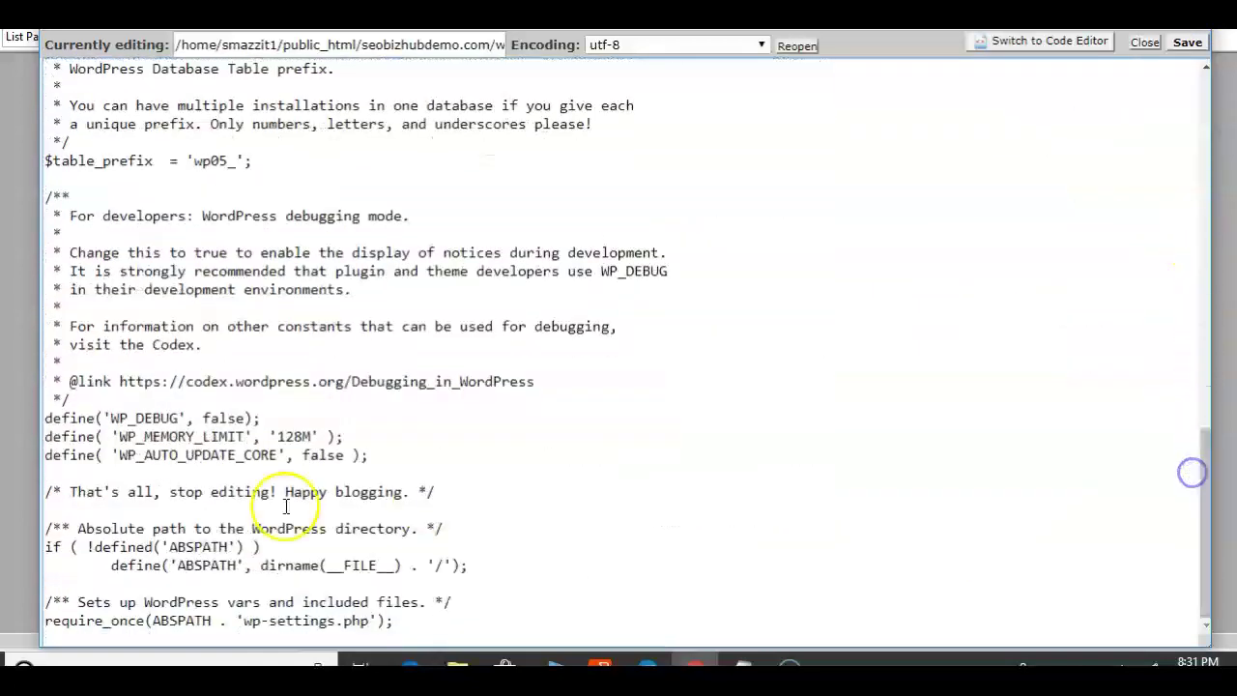
click(297, 437)
double_click(281, 435)
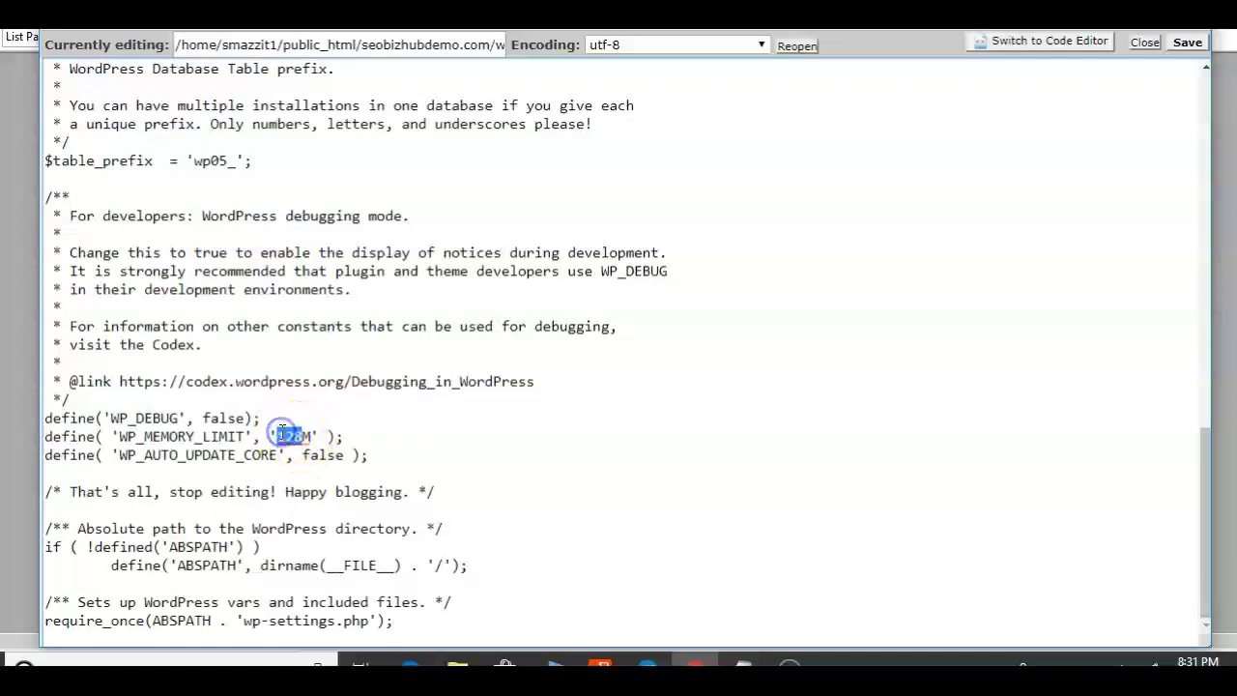
text(256)
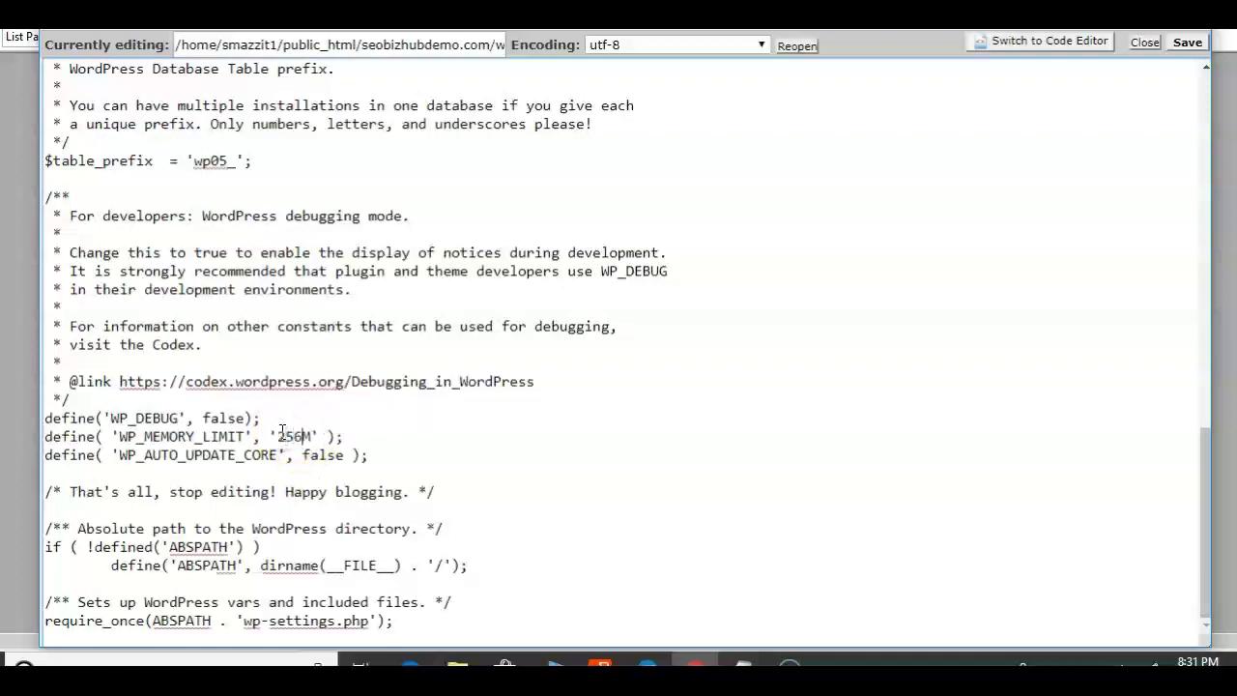
click(1187, 45)
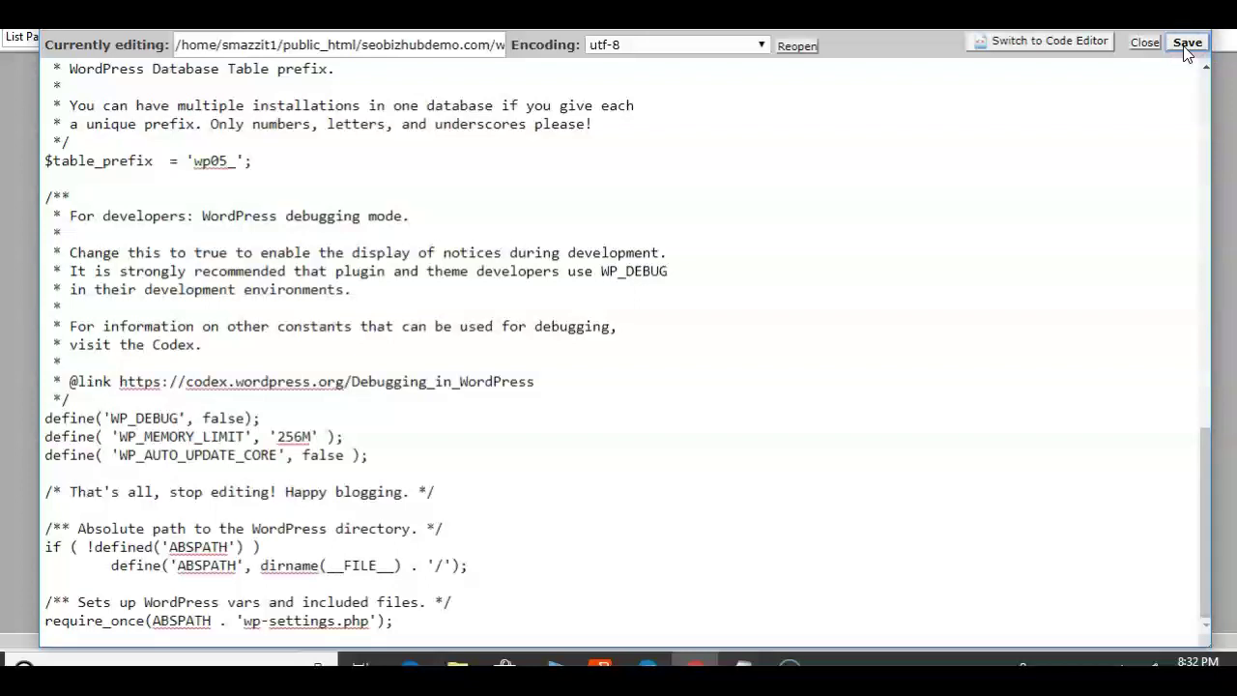
click(1186, 48)
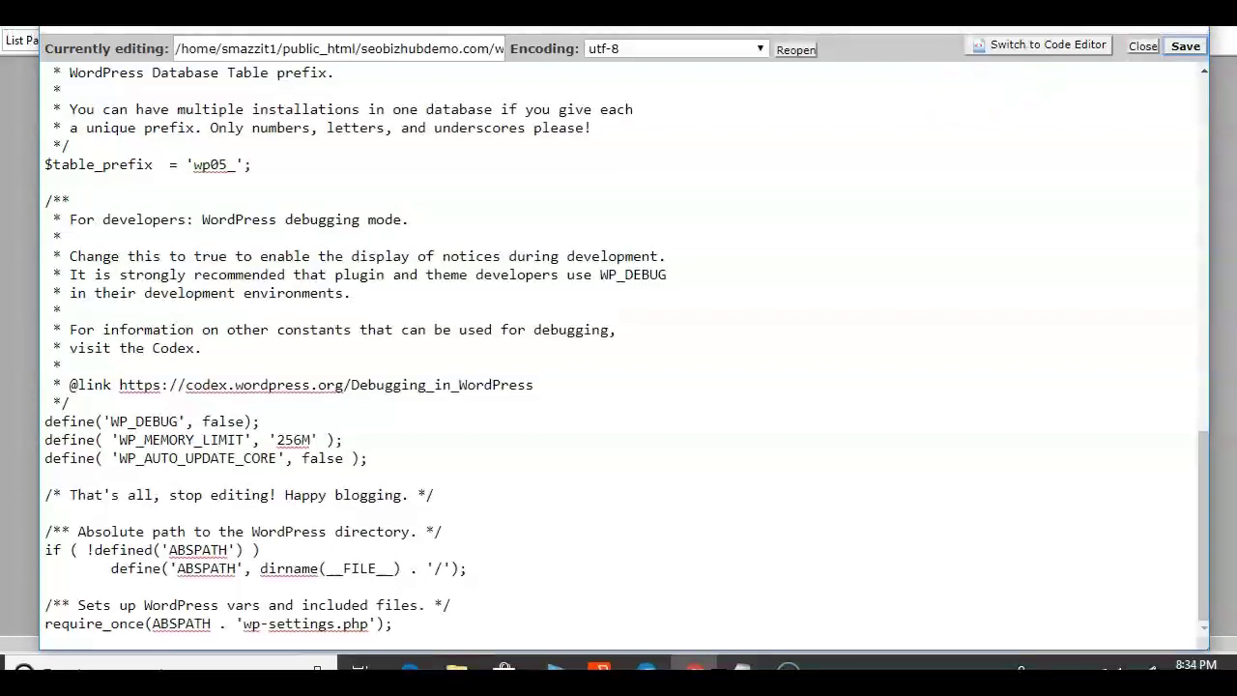